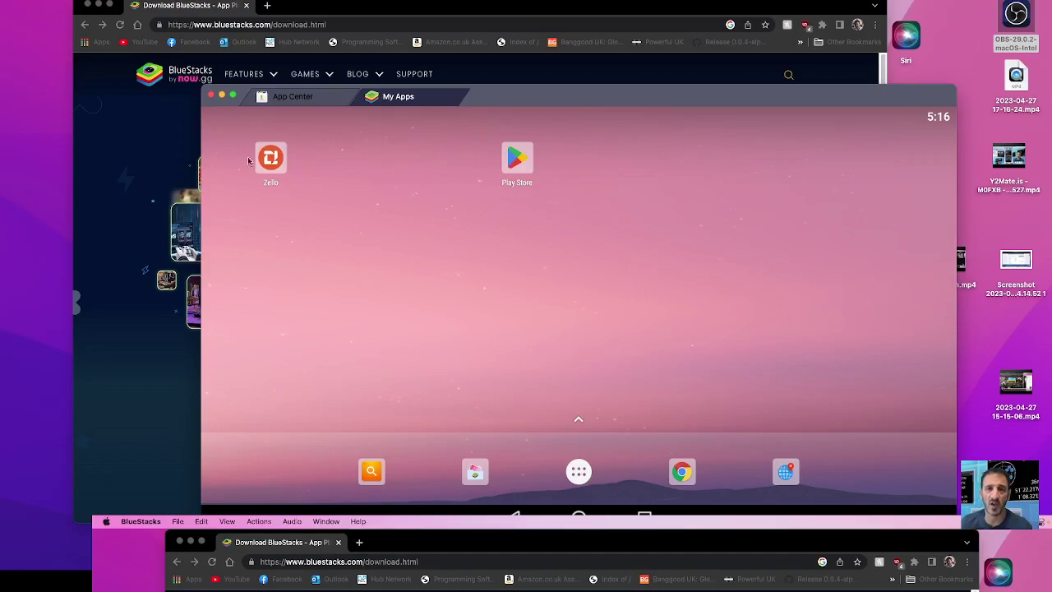
left_click(145, 150)
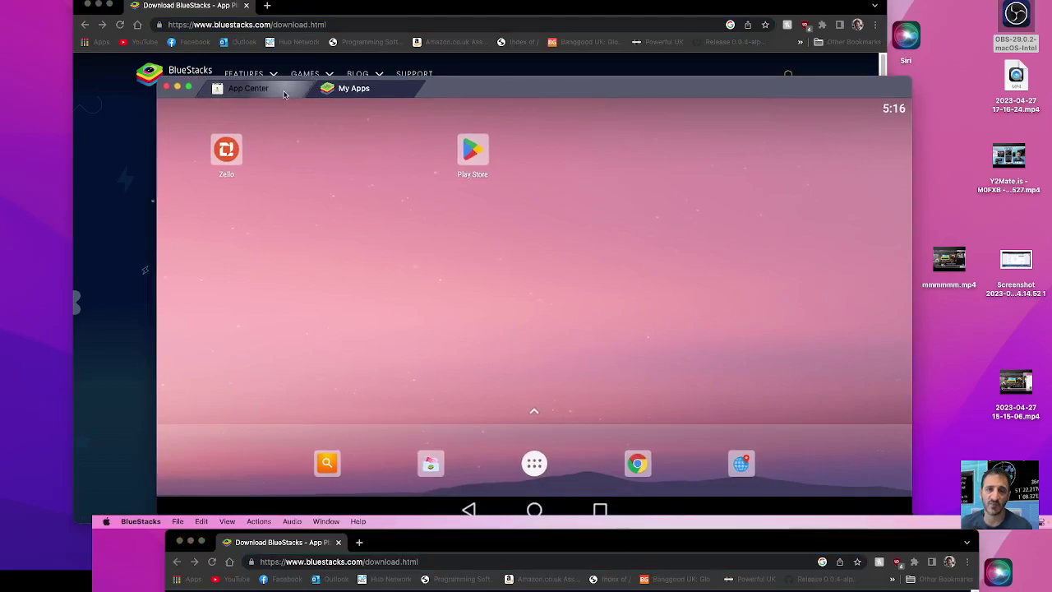
left_click(284, 92)
left_click(362, 96)
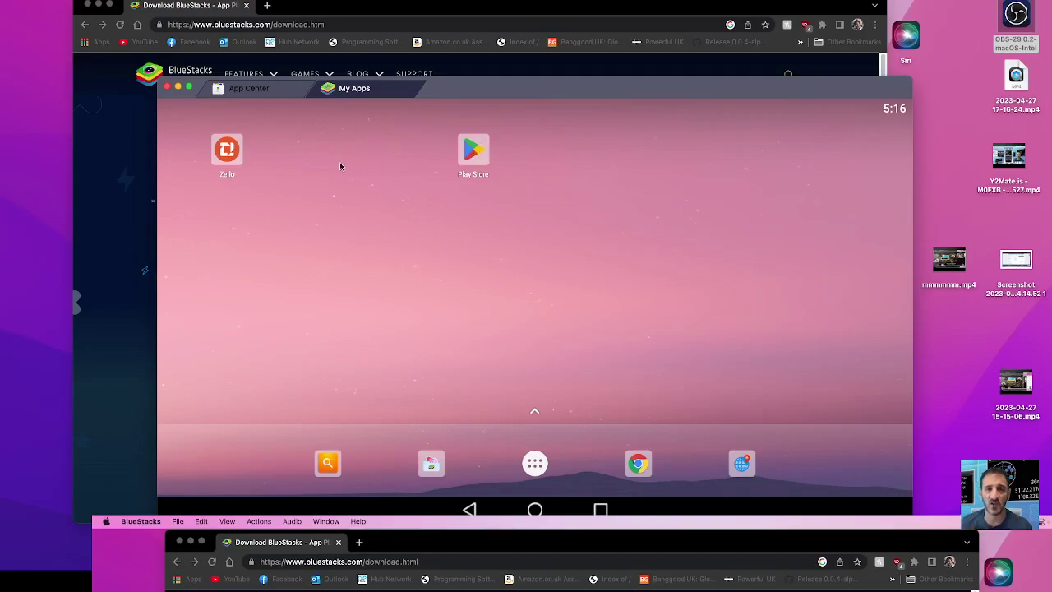
Search the Play Store for "zello" and open the Zello PTT Walkie Talkie app.
left_click(475, 154)
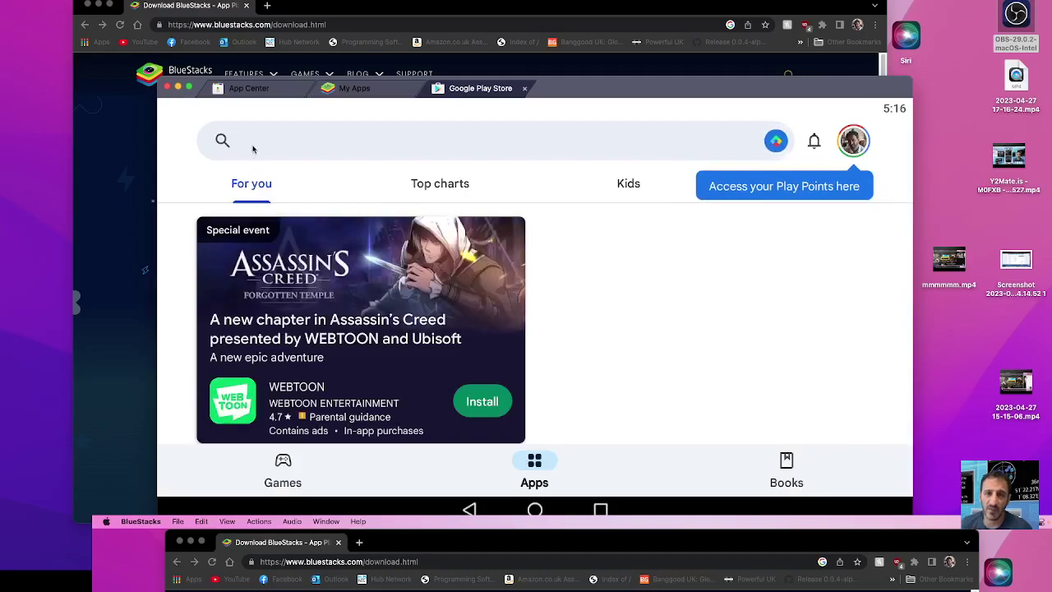
left_click(256, 144)
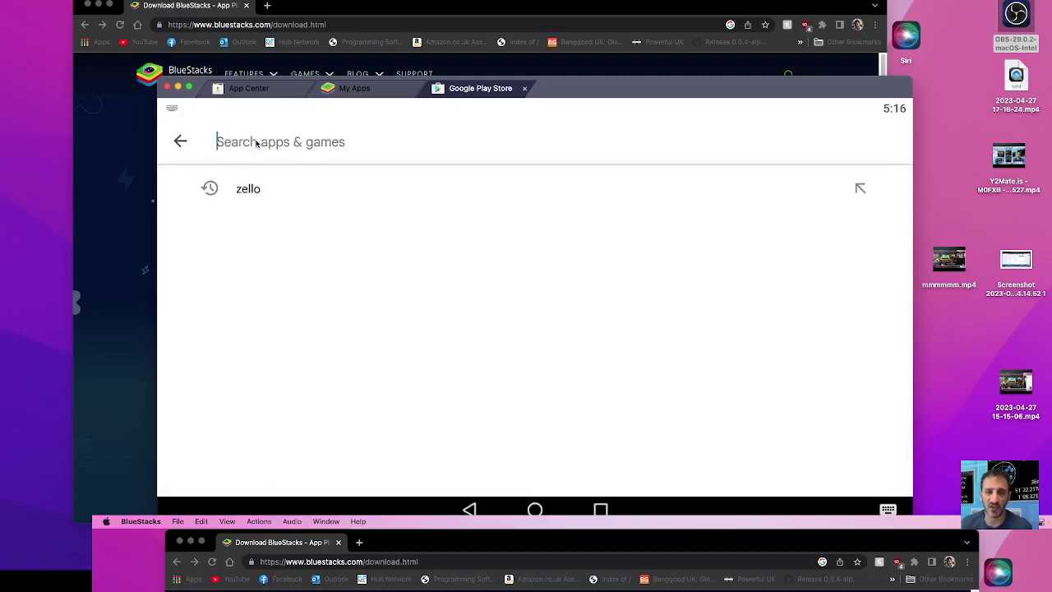
type("zello")
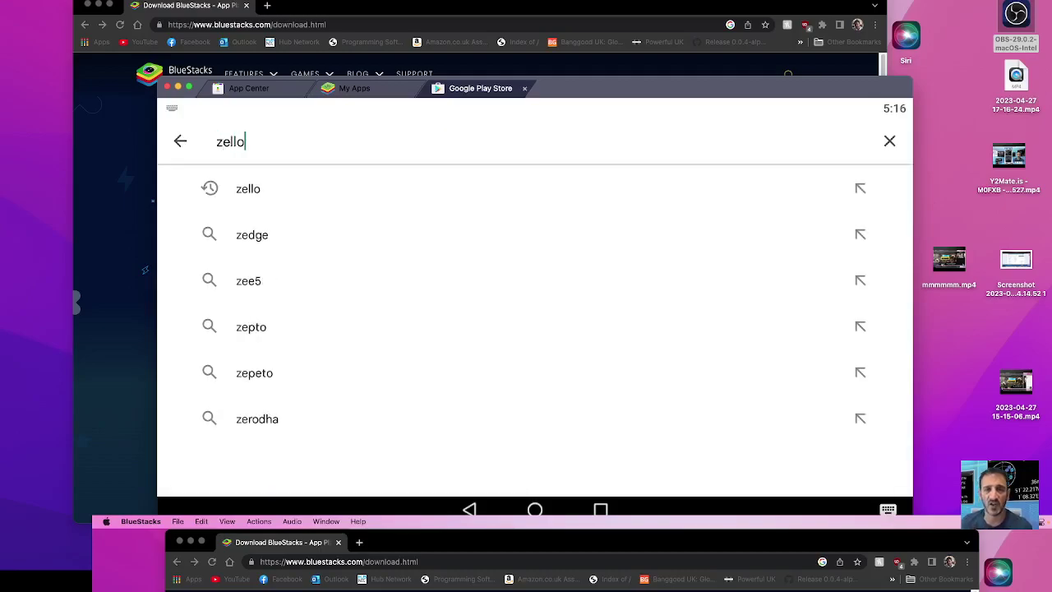
key("Return")
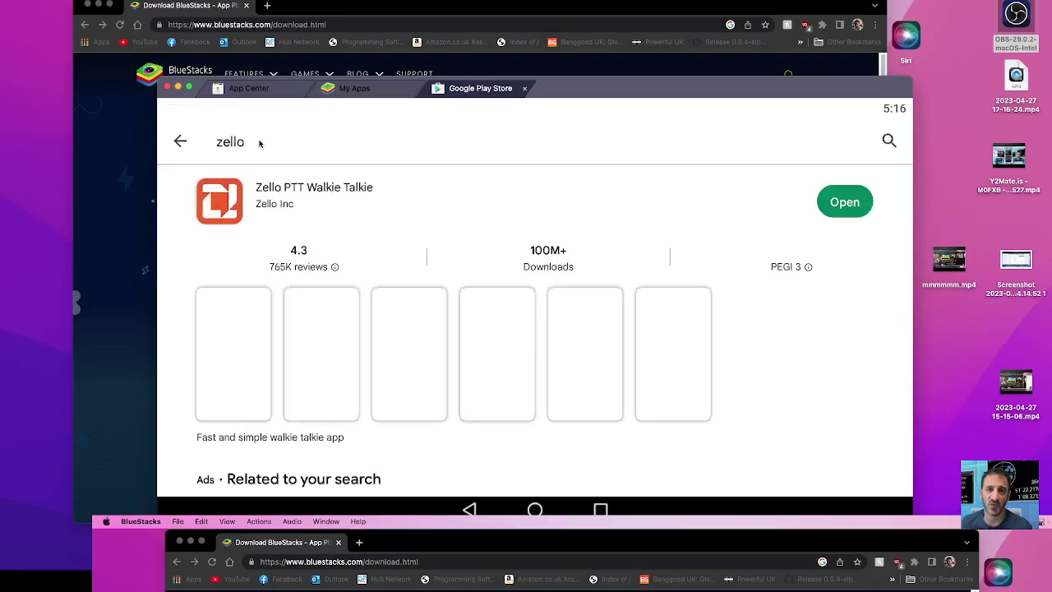
left_click(833, 203)
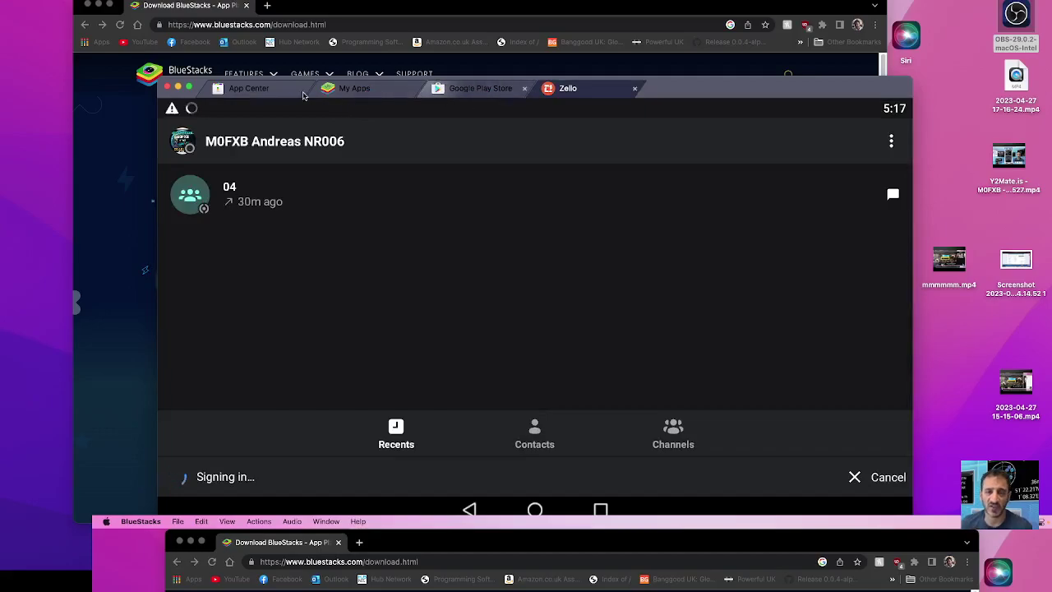
Find Peanut for HAM amateurs (Early Access) in the Google Play Store and install it.
left_click(480, 89)
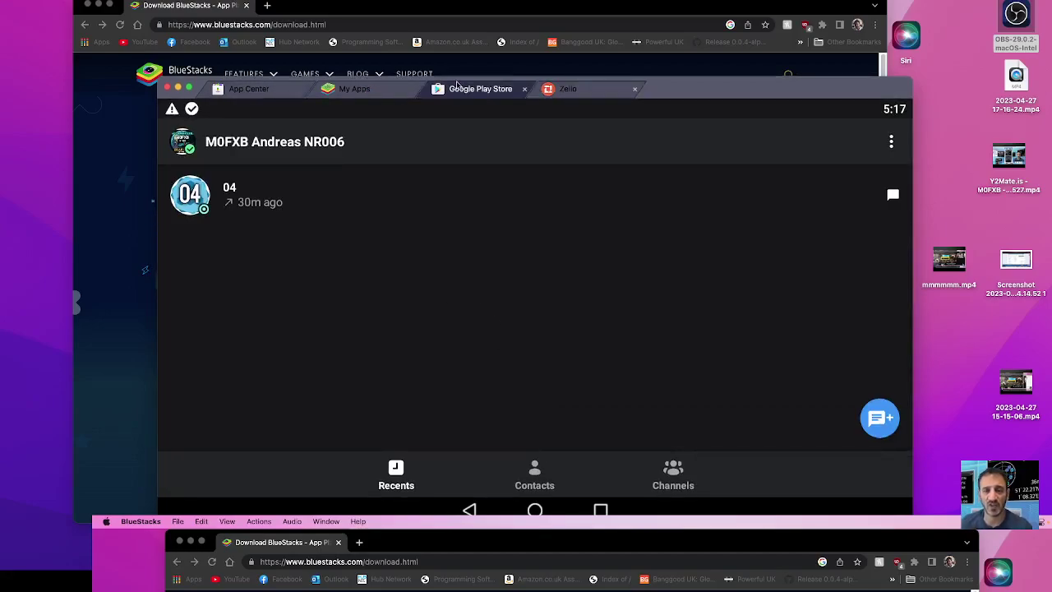
left_click(178, 145)
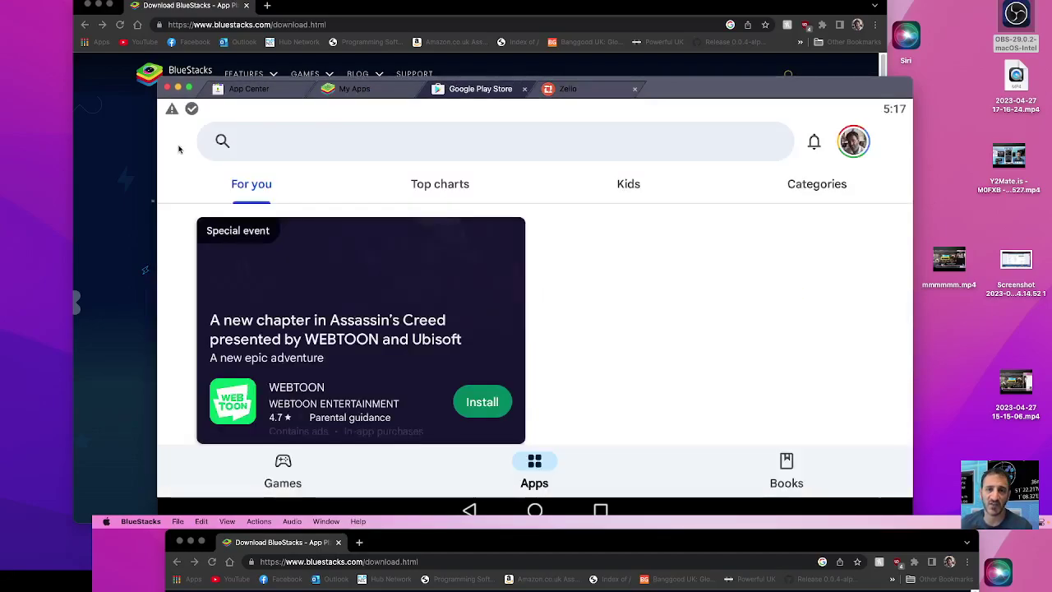
left_click(235, 143)
type("peanu")
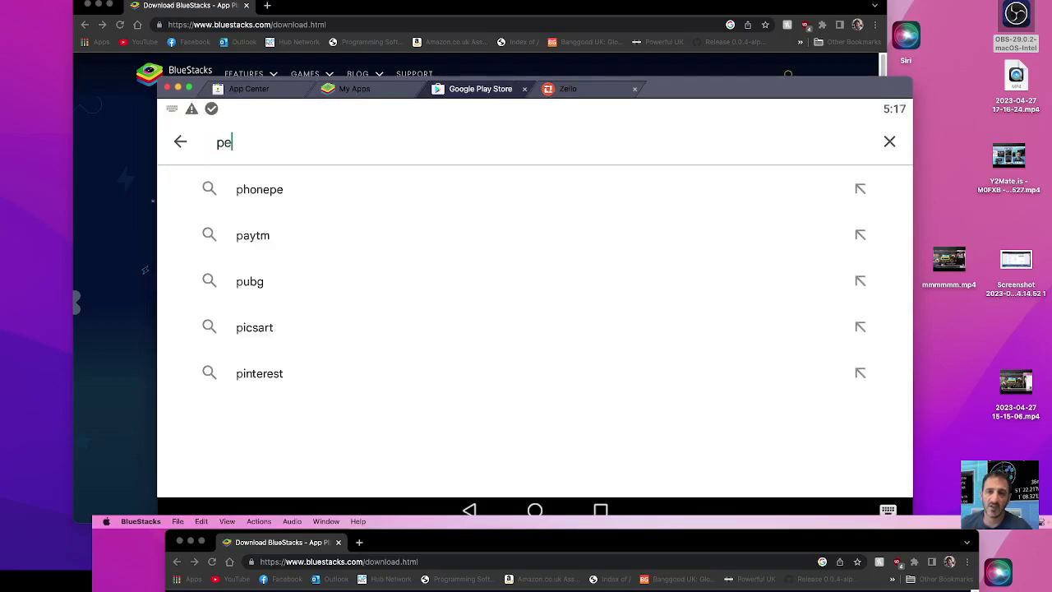
type("t for h")
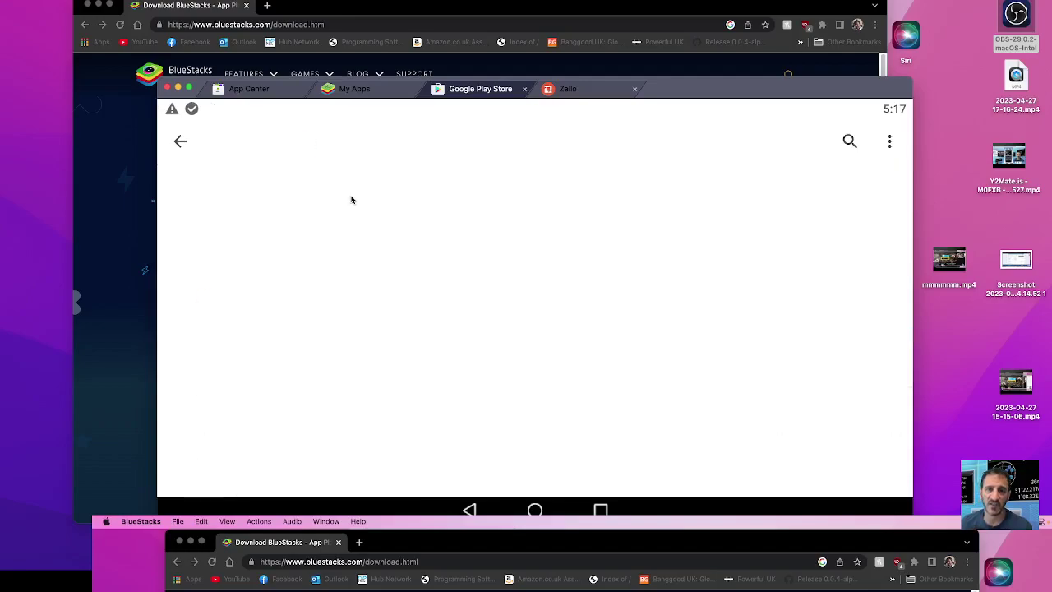
left_click(810, 210)
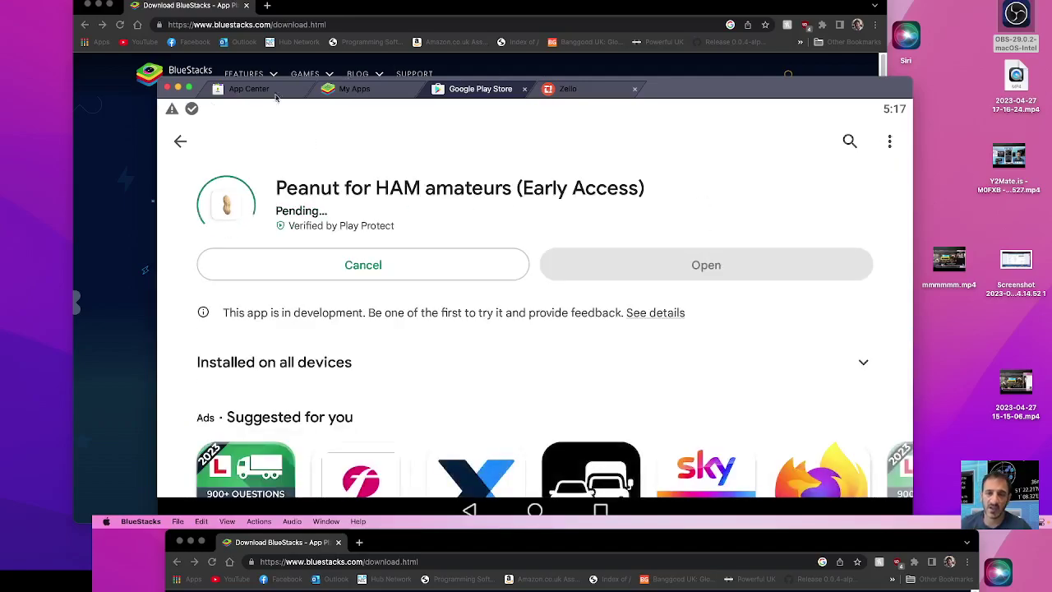
View the BlueStacks download page in the browser and return to the emulator window.
left_click(116, 143)
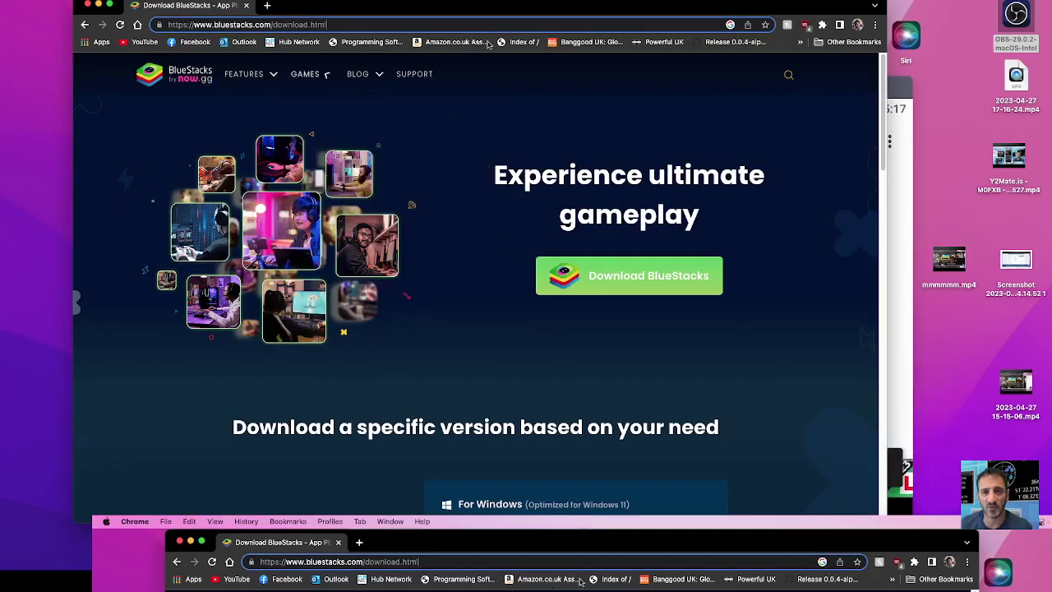
mouse_move(261, 95)
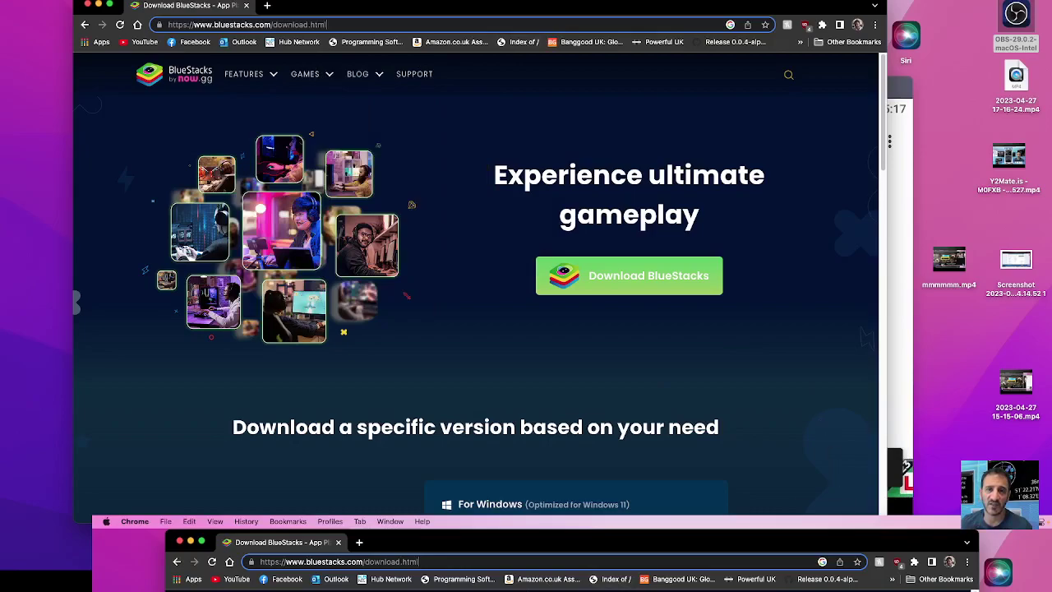
left_click(899, 369)
Look through the emulator's App Center, My Apps, Google Play Store and Zello screens.
left_click(573, 92)
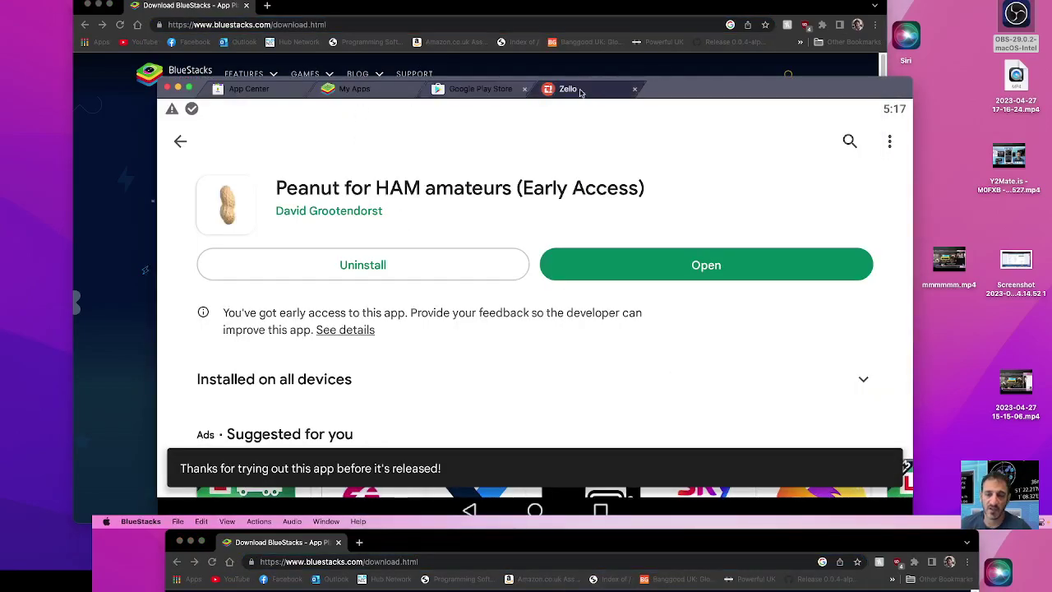
left_click(238, 89)
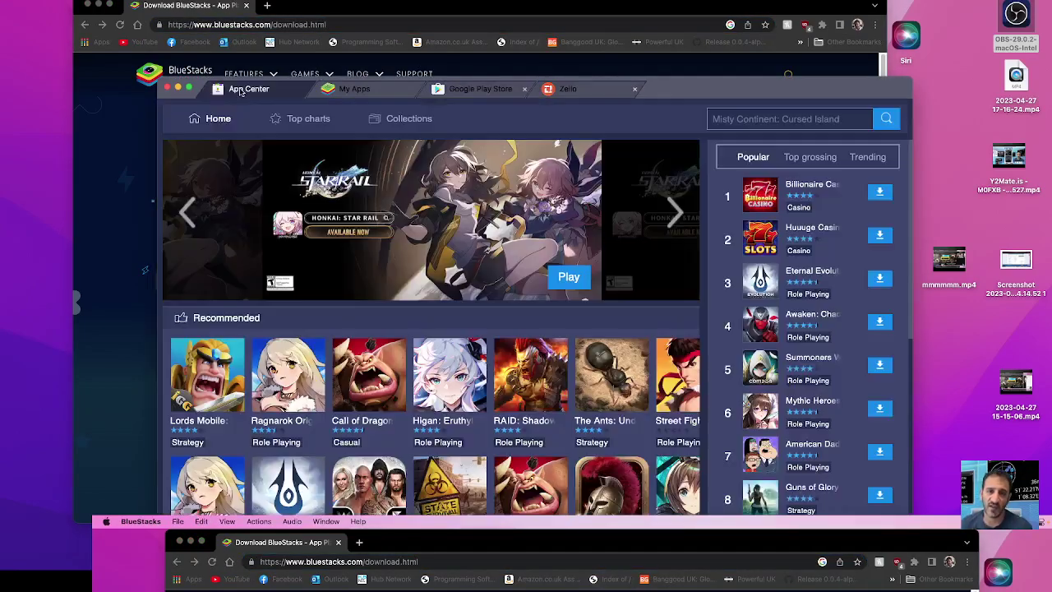
left_click(354, 88)
left_click(502, 90)
left_click(562, 91)
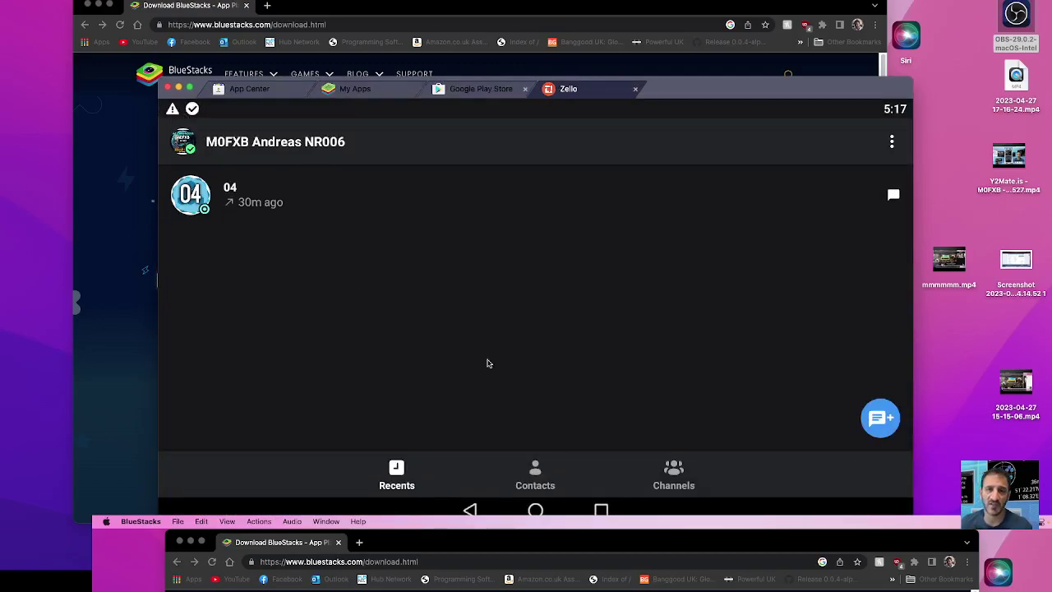
left_click(471, 510)
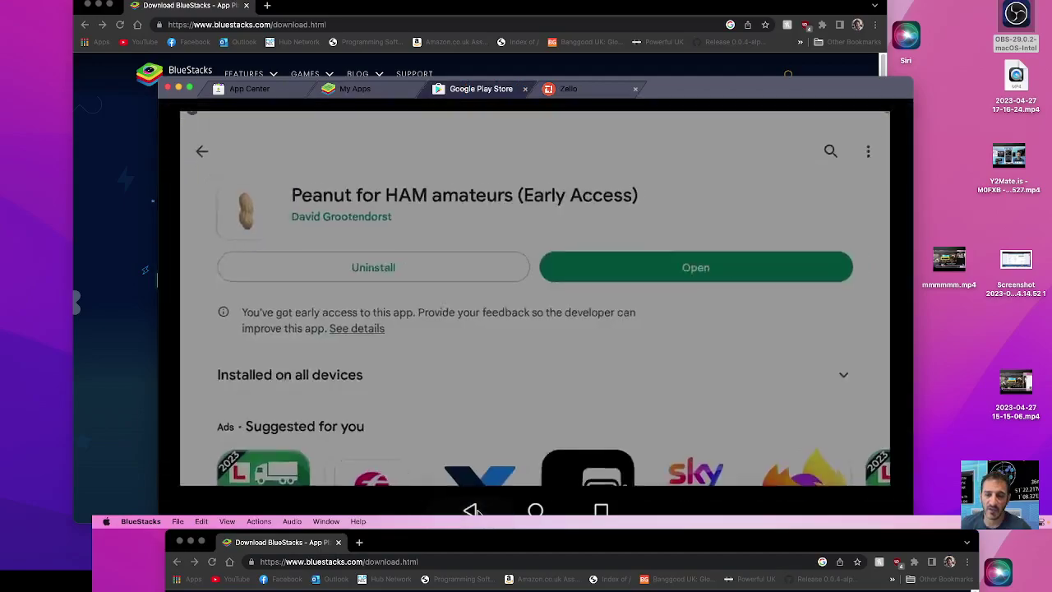
left_click(565, 94)
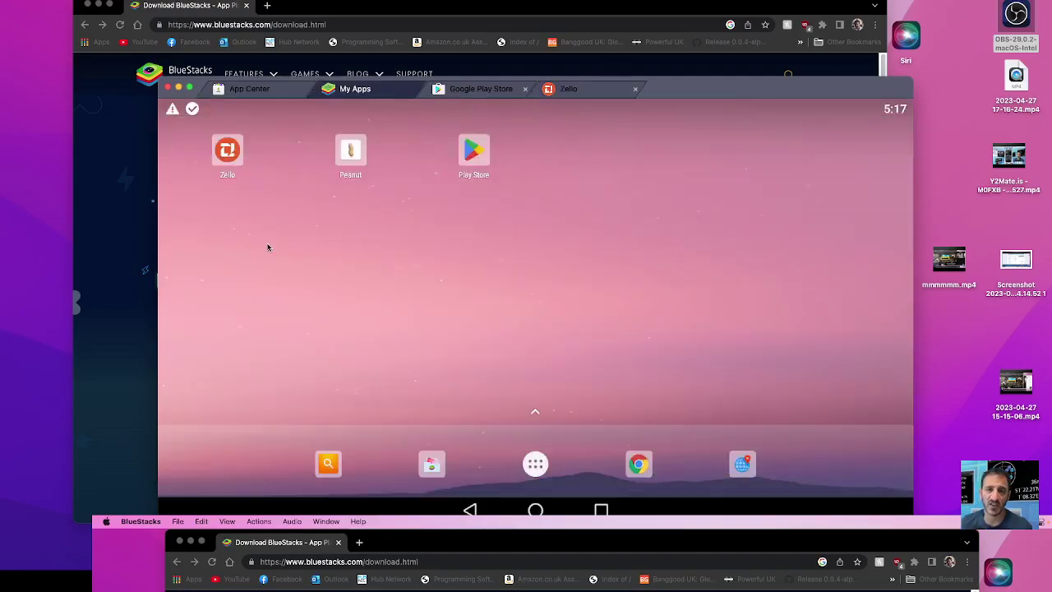
Launch Zello from the installed apps and open channel 02.
left_click(228, 150)
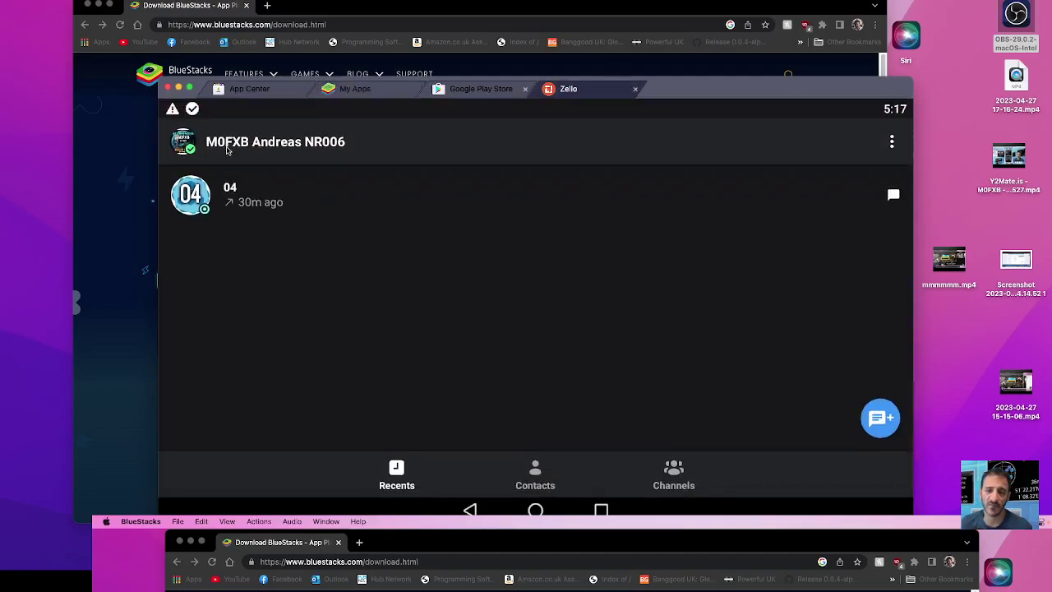
left_click(674, 483)
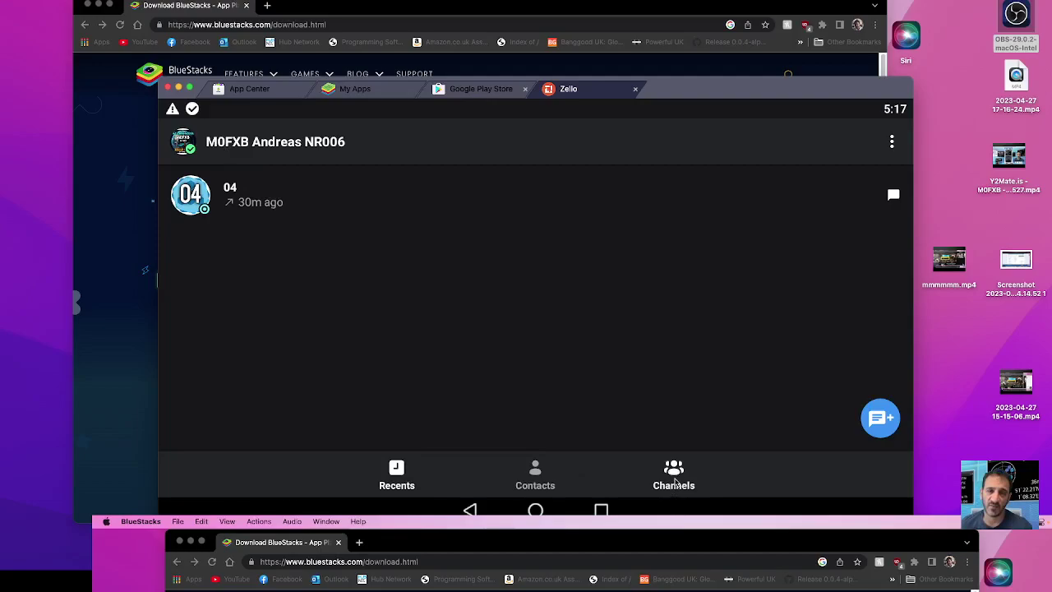
left_click(248, 251)
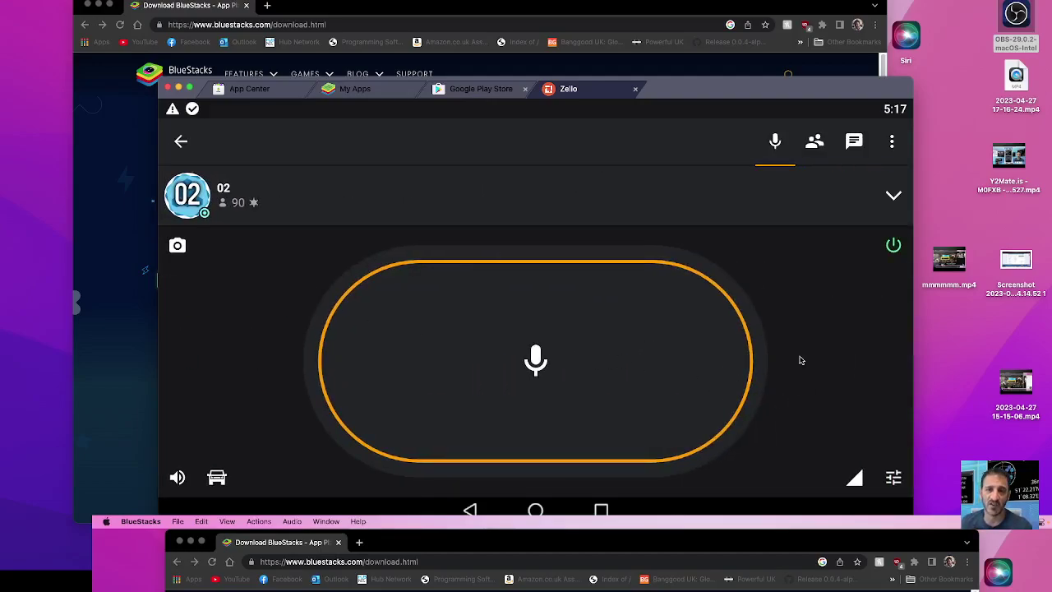
Review Zello's audio options for incoming volume, playback and recording amplifiers, and return to channel 02.
left_click(893, 143)
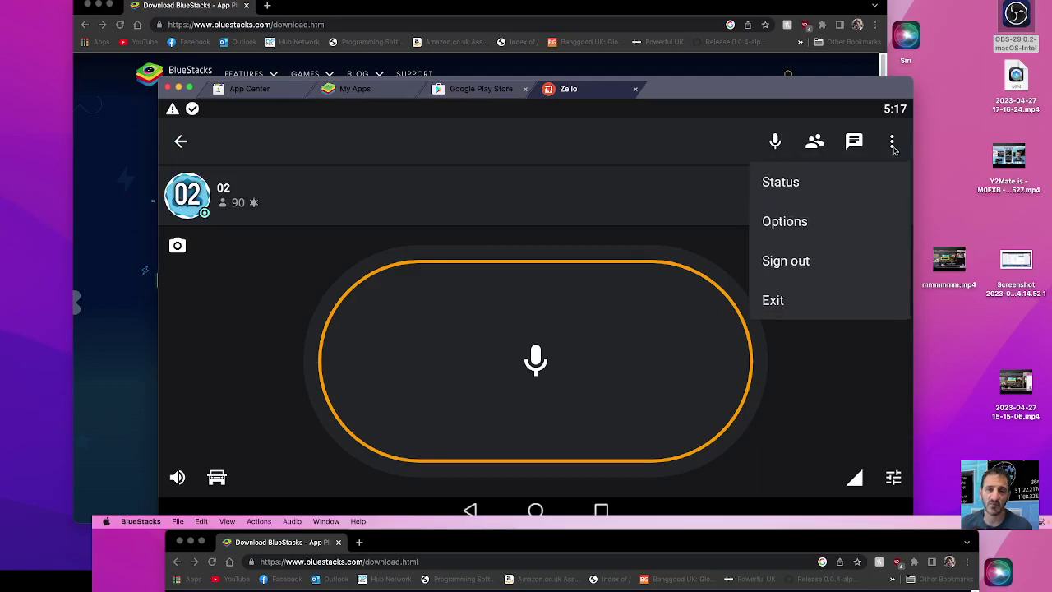
left_click(802, 226)
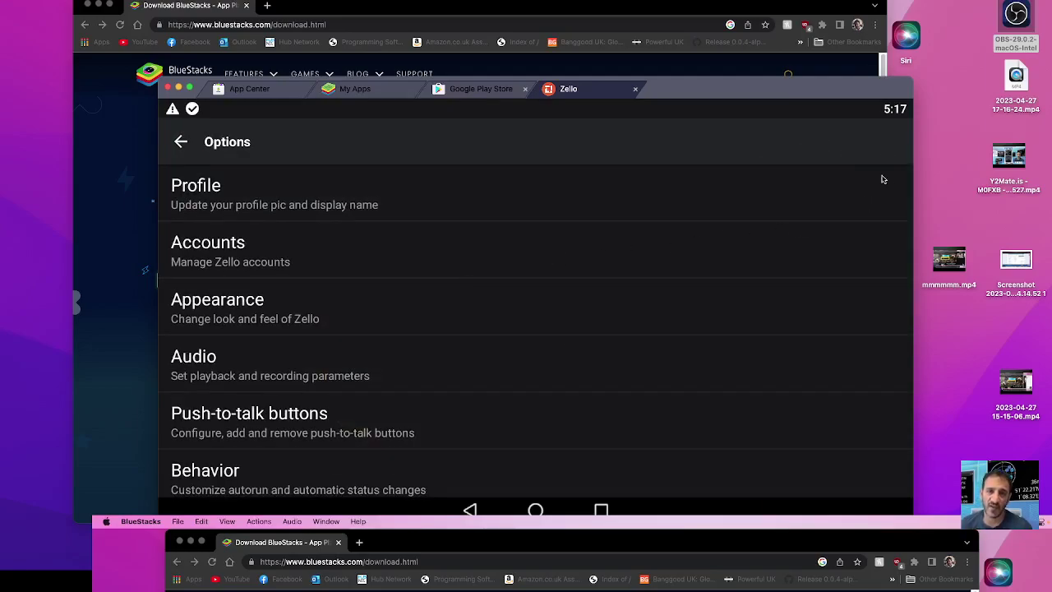
left_click(296, 355)
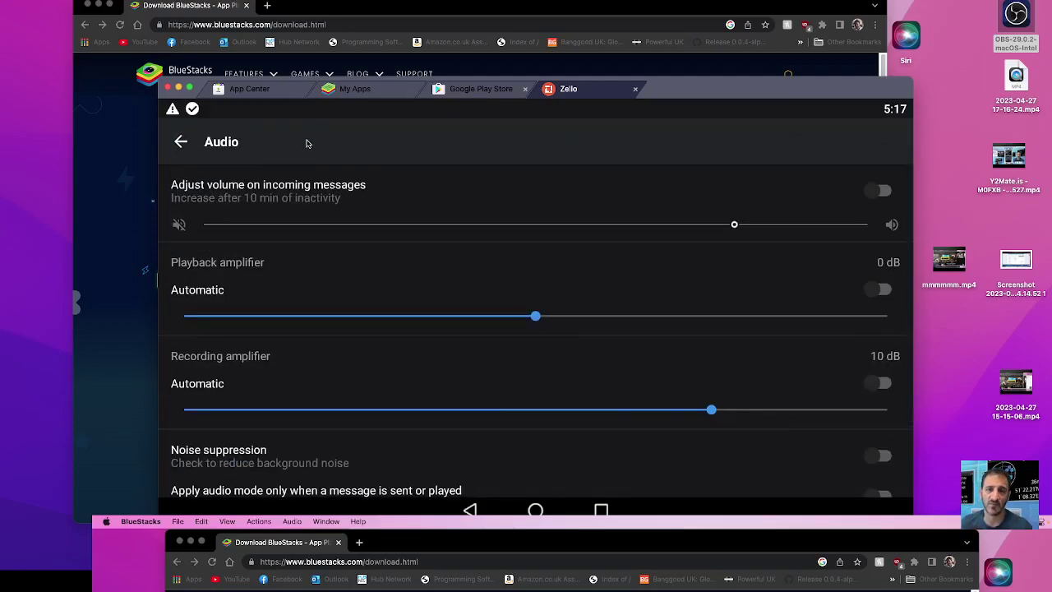
left_click(182, 145)
left_click(182, 145)
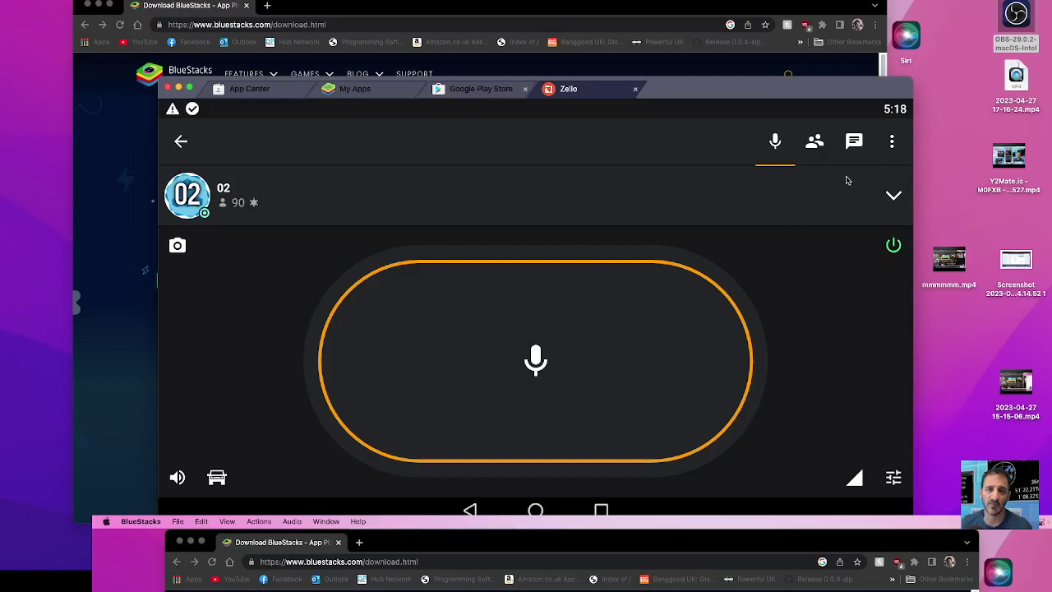
Set the push-to-talk screen button action to Toggle in Zello's options and return to channel 02.
left_click(892, 144)
left_click(791, 225)
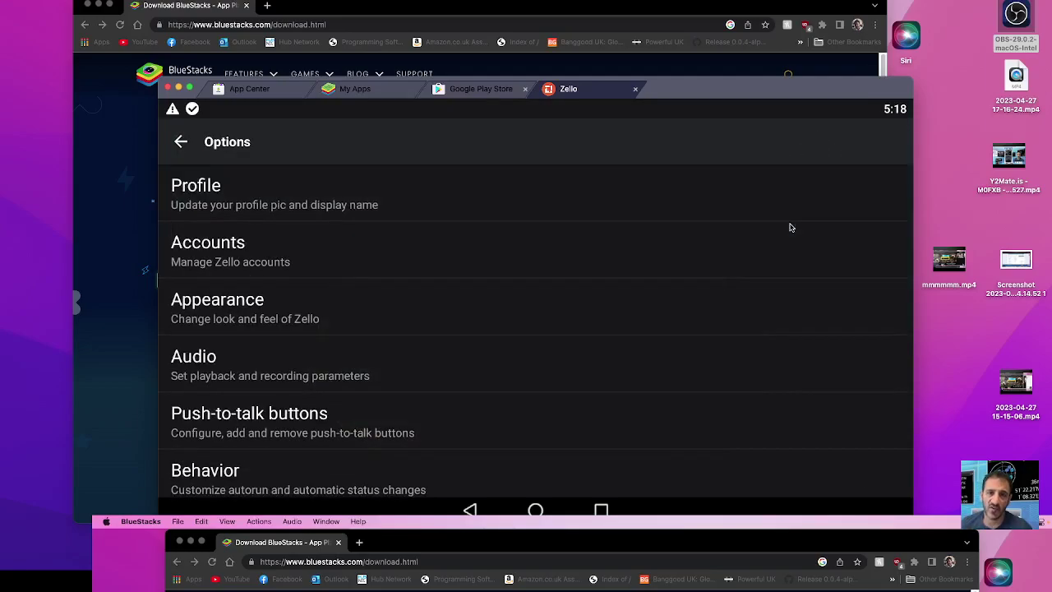
left_click(276, 412)
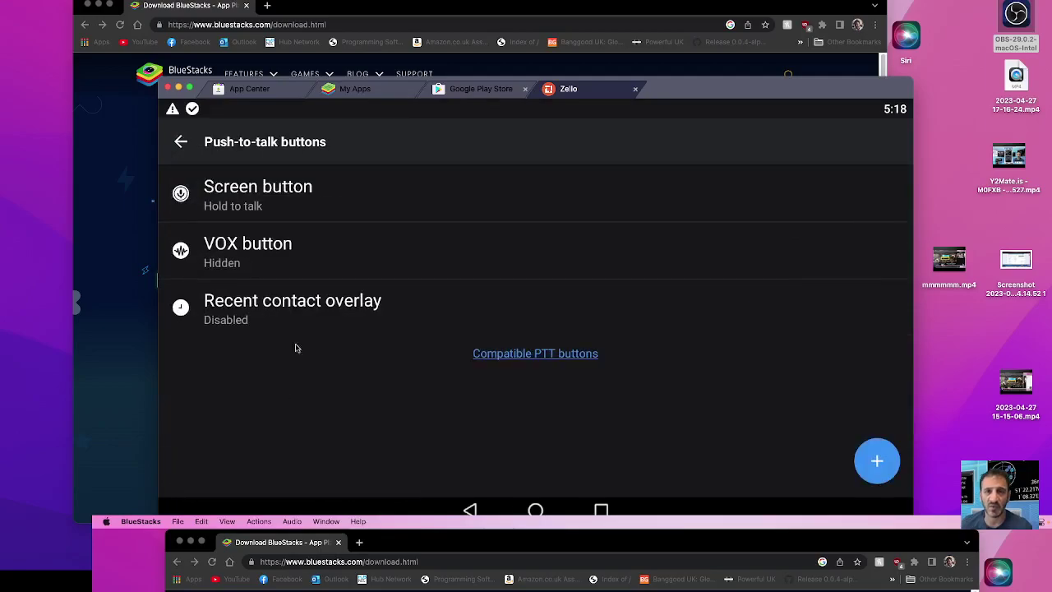
left_click(287, 203)
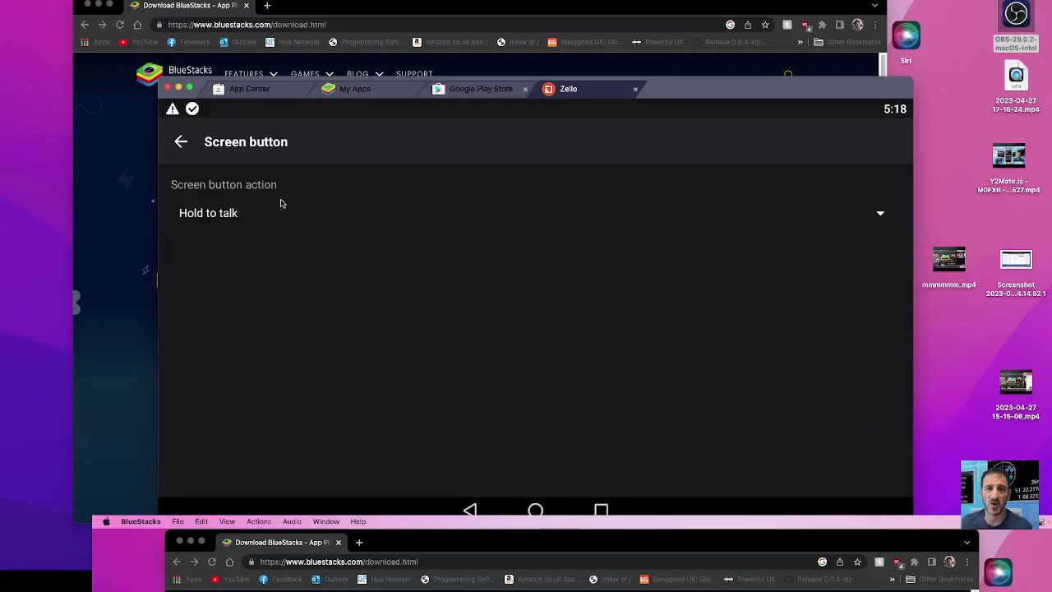
left_click(884, 217)
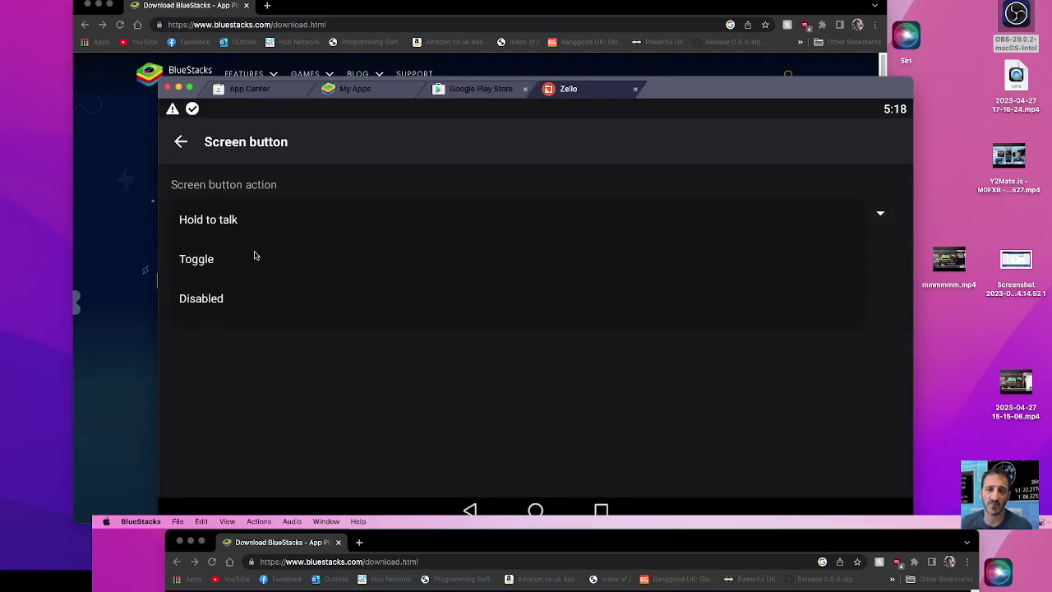
left_click(228, 268)
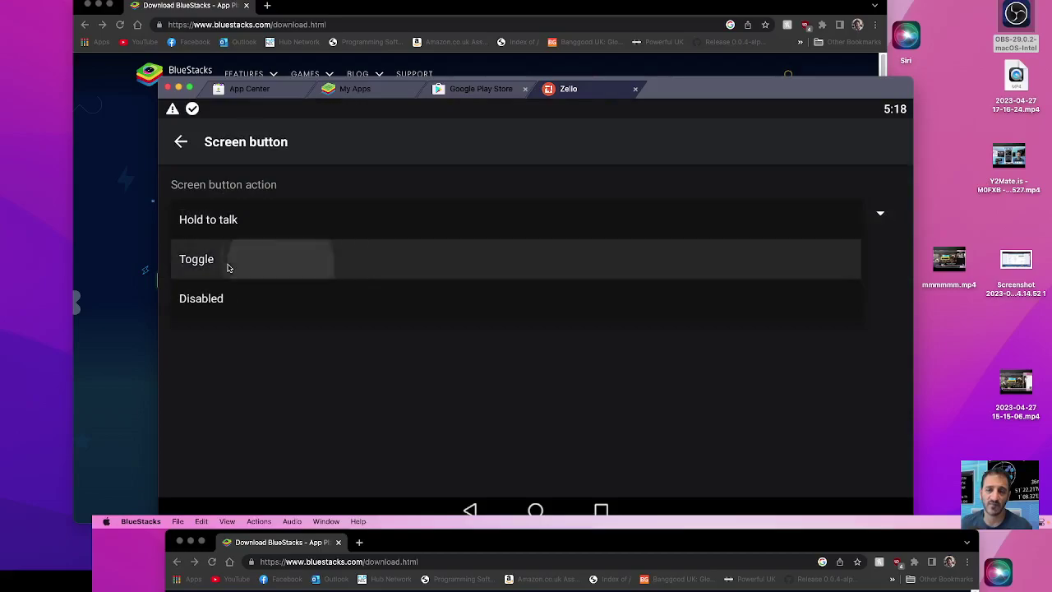
left_click(180, 146)
left_click(181, 148)
left_click(181, 147)
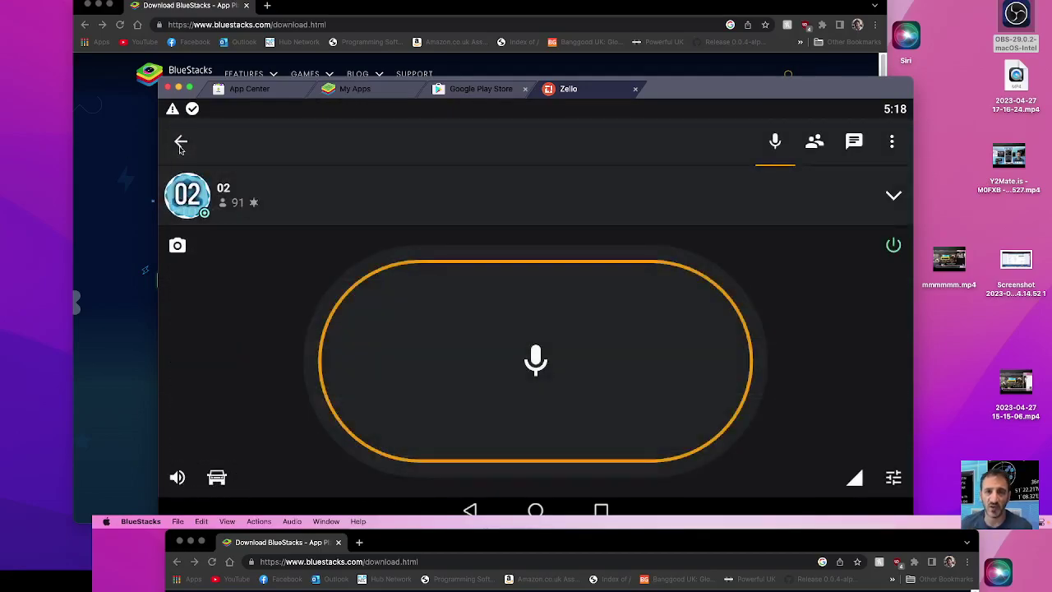
Start a voice transmission on channel 02 with the on-screen talk button and end it.
left_click(639, 339)
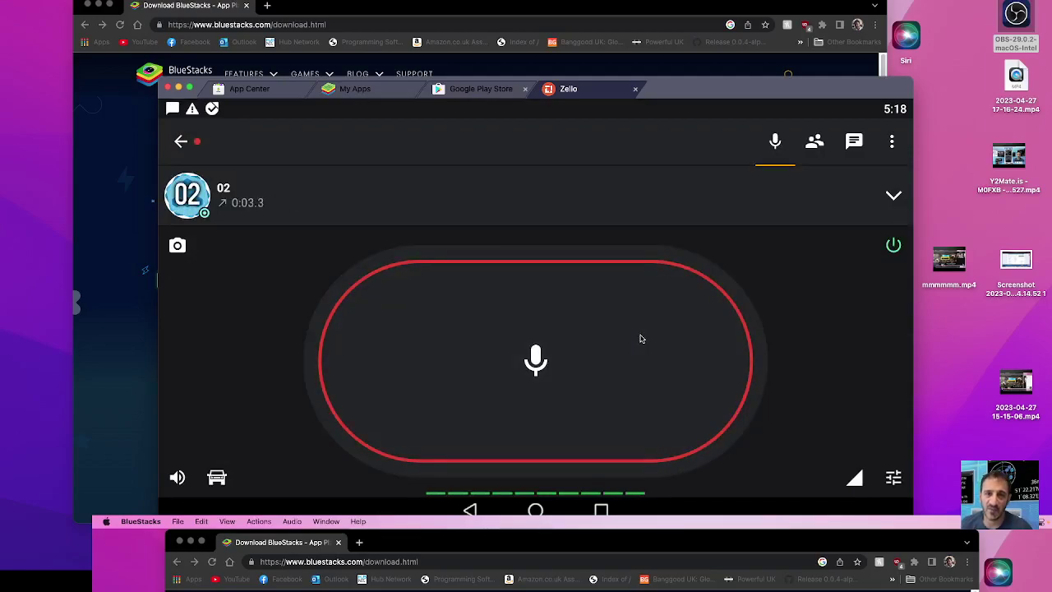
left_click(641, 339)
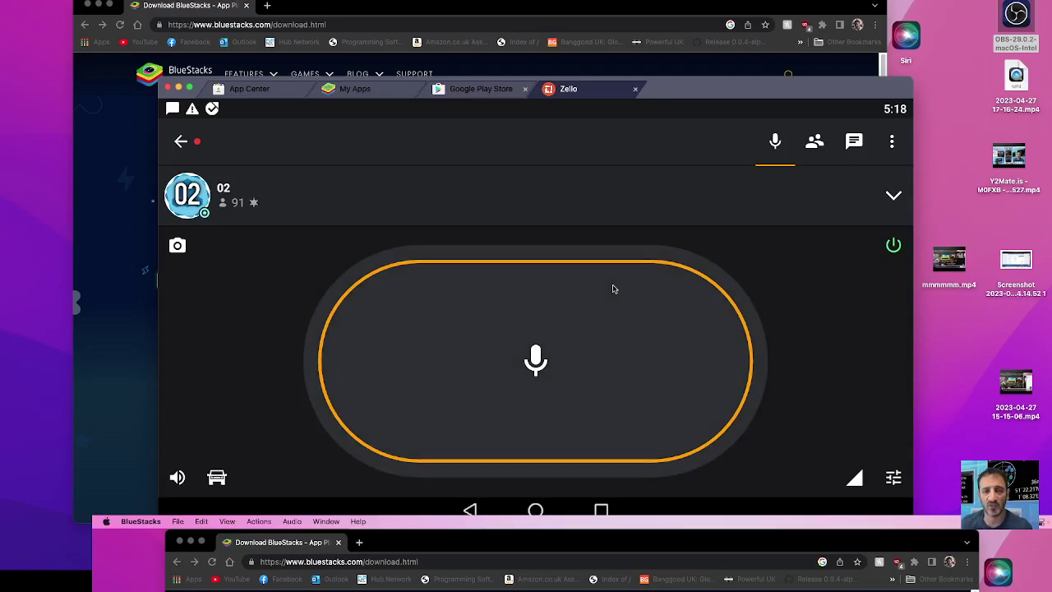
left_click_drag(612, 288, 597, 348)
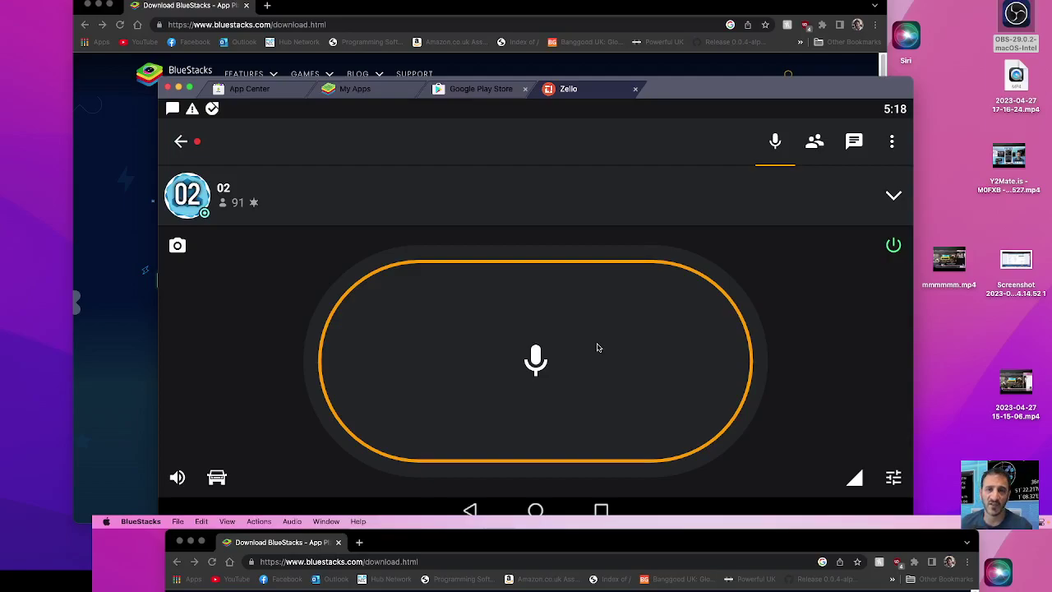
left_click(180, 143)
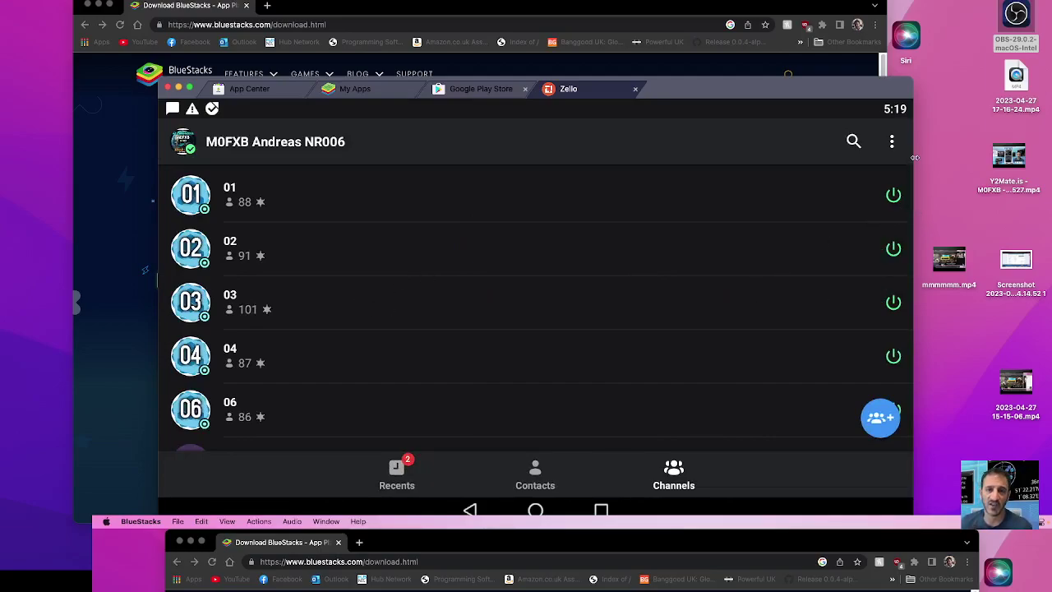
left_click_drag(914, 157, 912, 157)
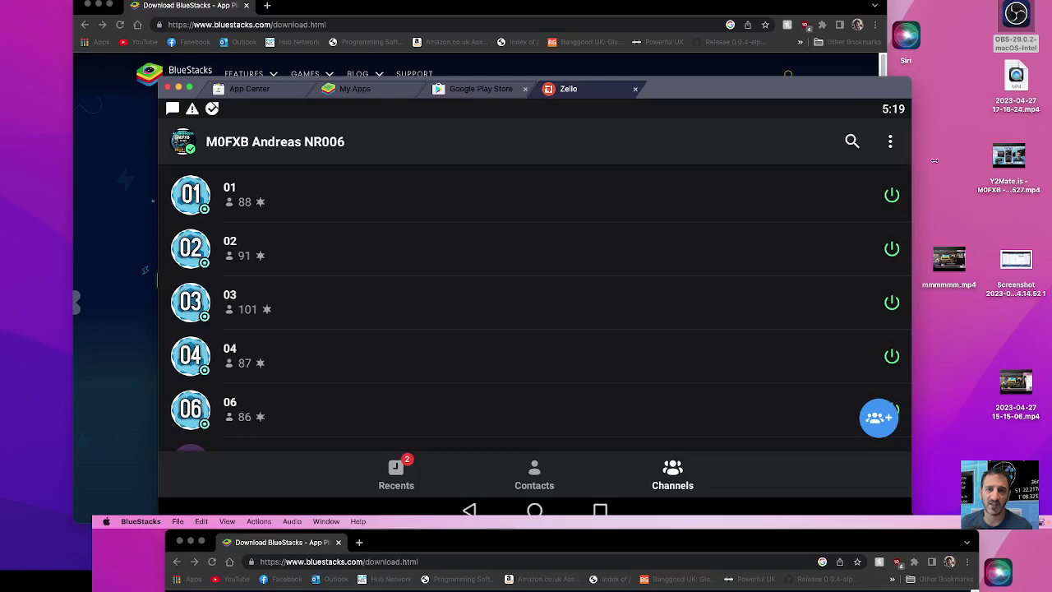
left_click(891, 197)
left_click(892, 197)
scroll(260, 205, "down", 3)
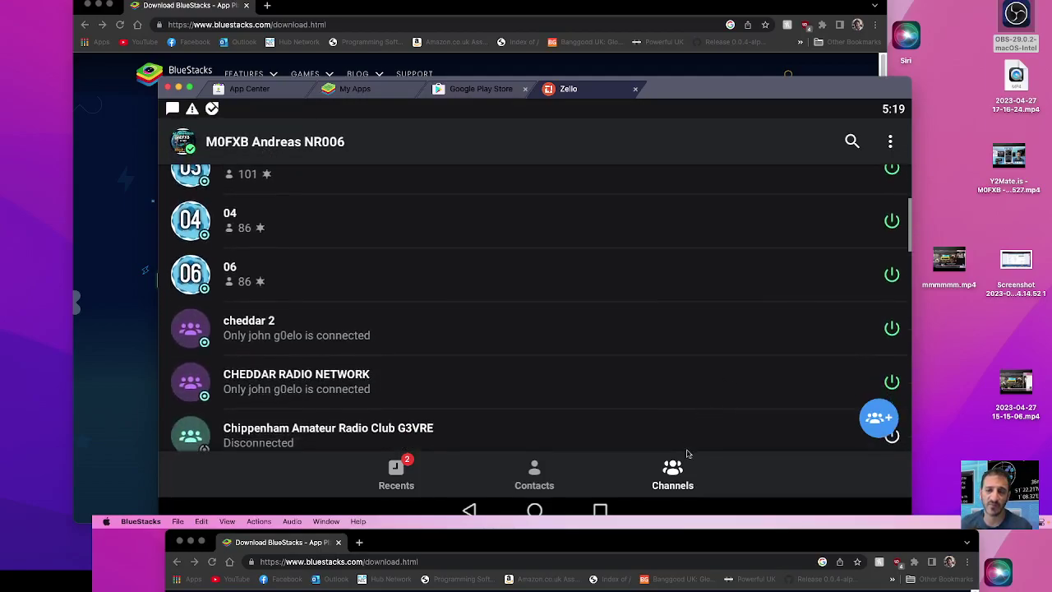
scroll(626, 240, "down", 2)
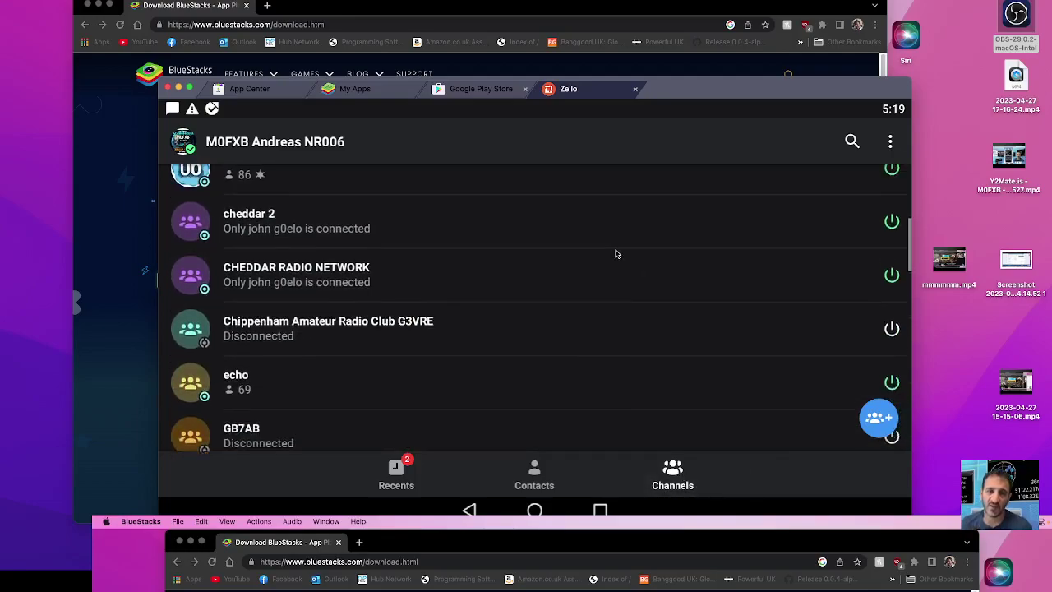
scroll(615, 251, "up", 5)
scroll(611, 263, "down", 3)
scroll(609, 266, "down", 4)
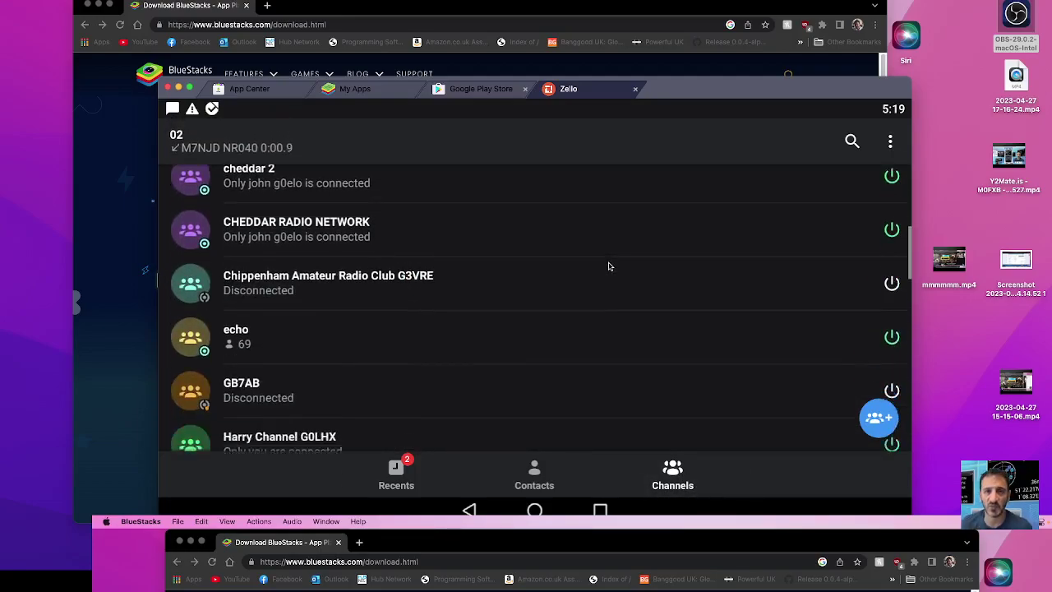
scroll(608, 265, "up", 5)
scroll(609, 268, "up", 2)
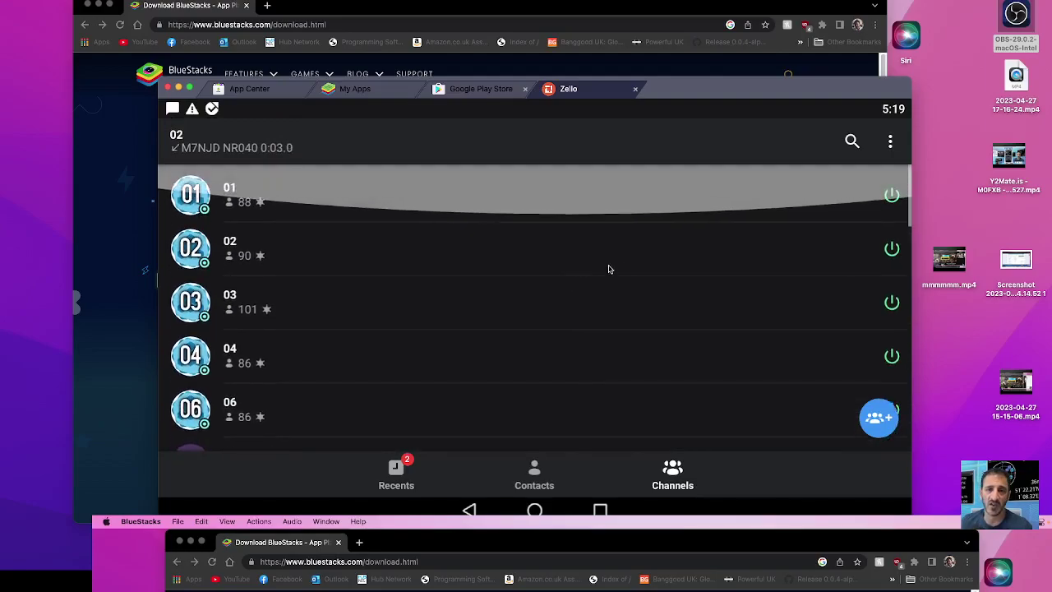
Open channel 02 from its incoming transmission, start a voice transmission with the on-screen talk button and end it.
left_click(289, 148)
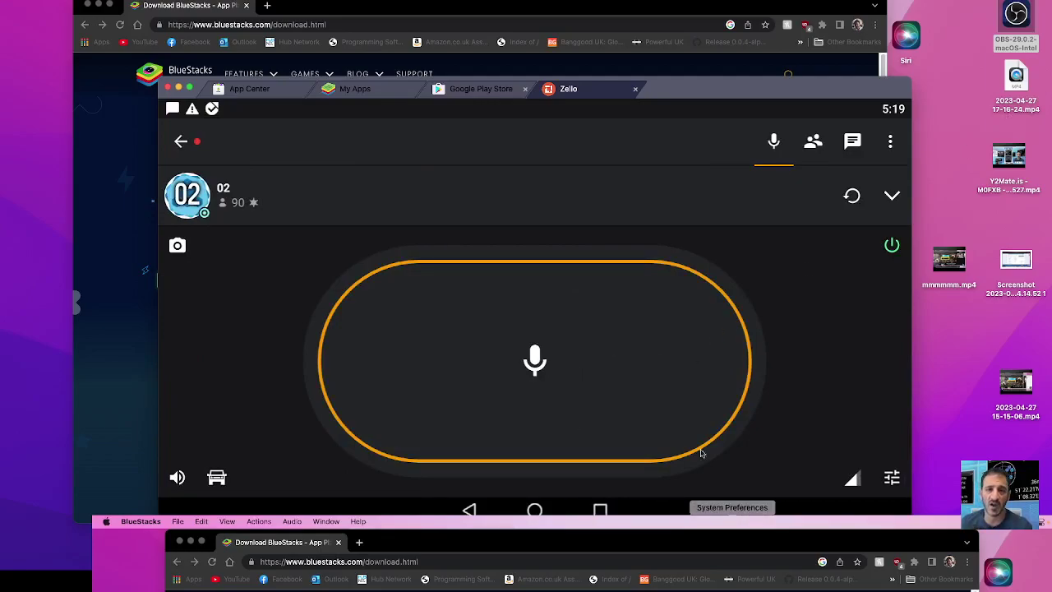
left_click(584, 369)
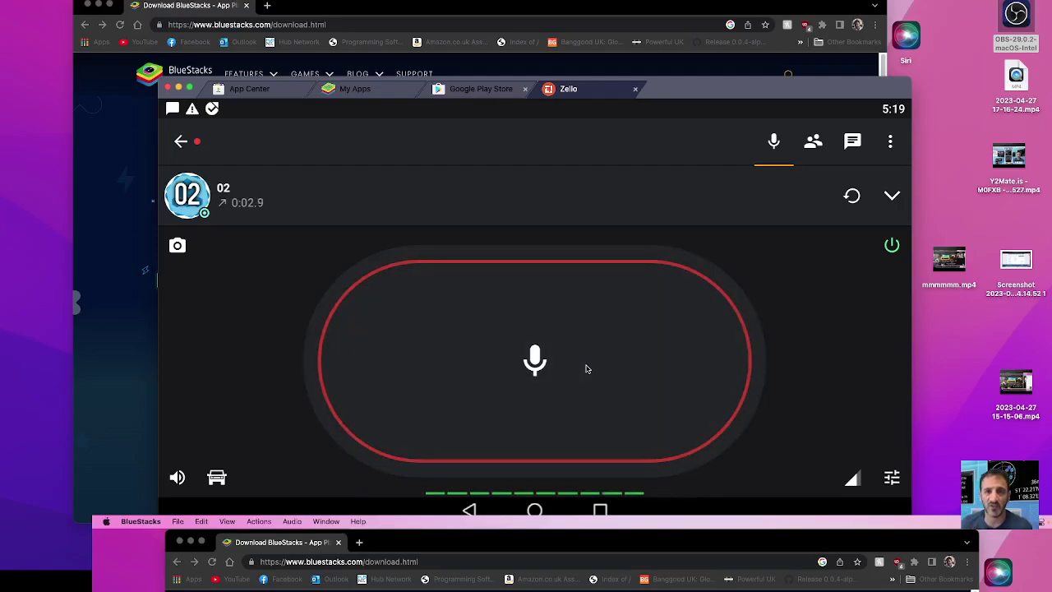
left_click(588, 366)
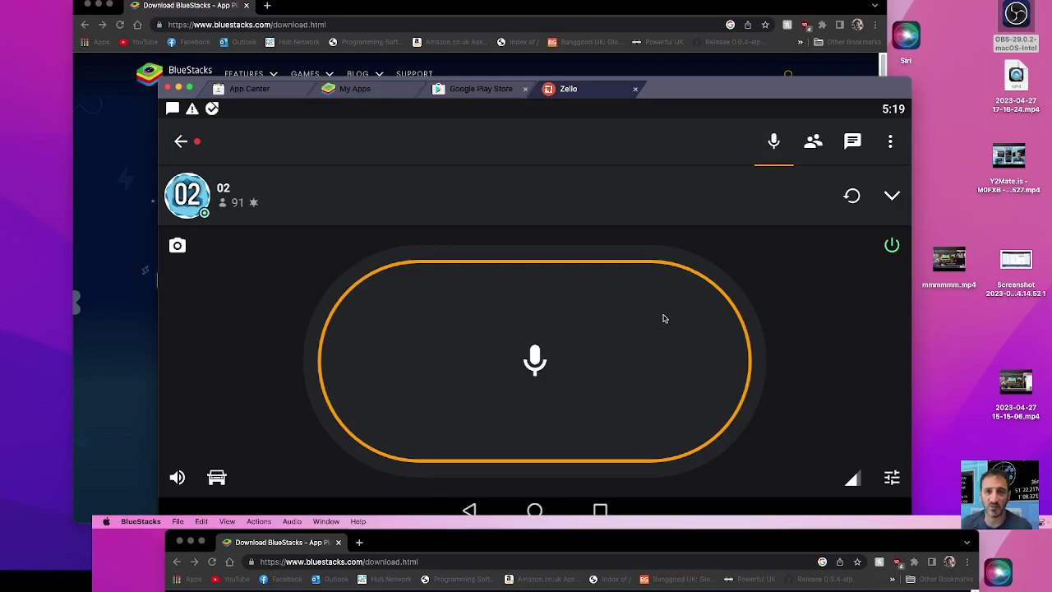
Check channel 02's message history, and reopen the channel's talk screen from the channel list to send another short transmission.
left_click(852, 144)
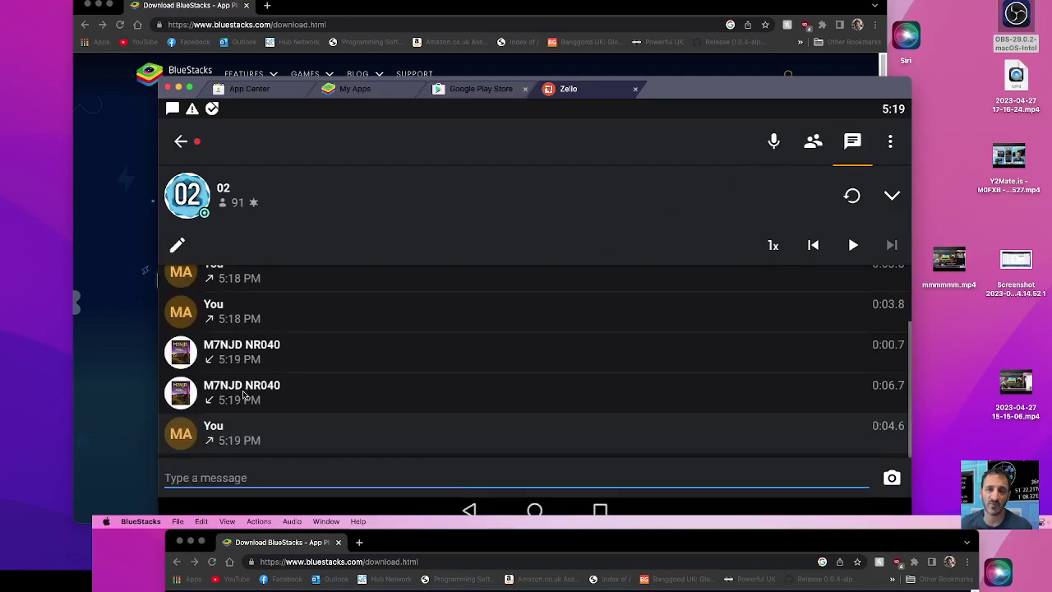
left_click(183, 143)
left_click(331, 243)
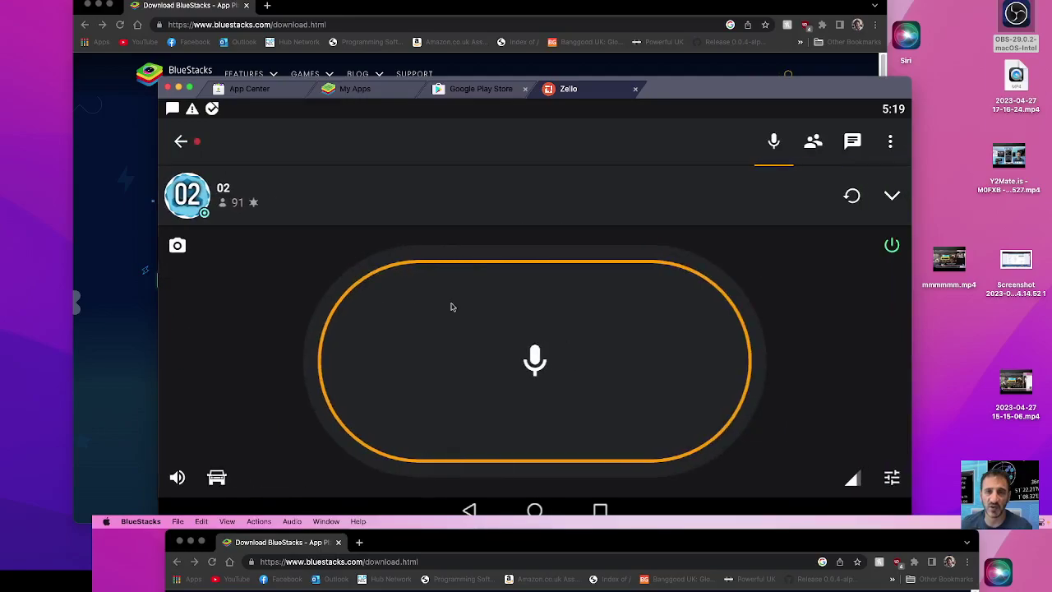
left_click_drag(490, 315, 498, 321)
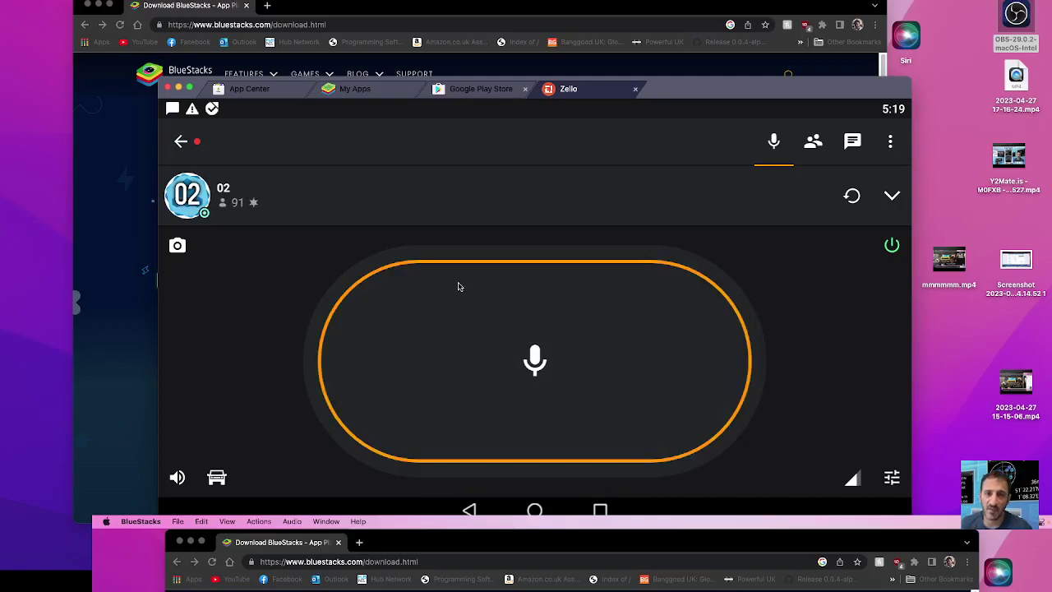
View channel 02's member list and its message history.
left_click(818, 147)
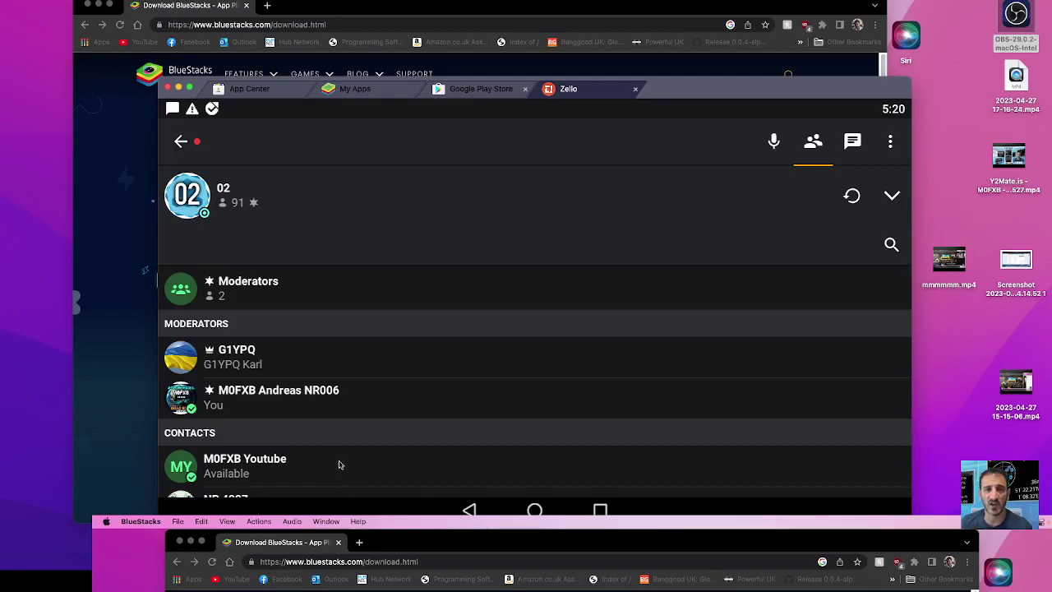
left_click(855, 145)
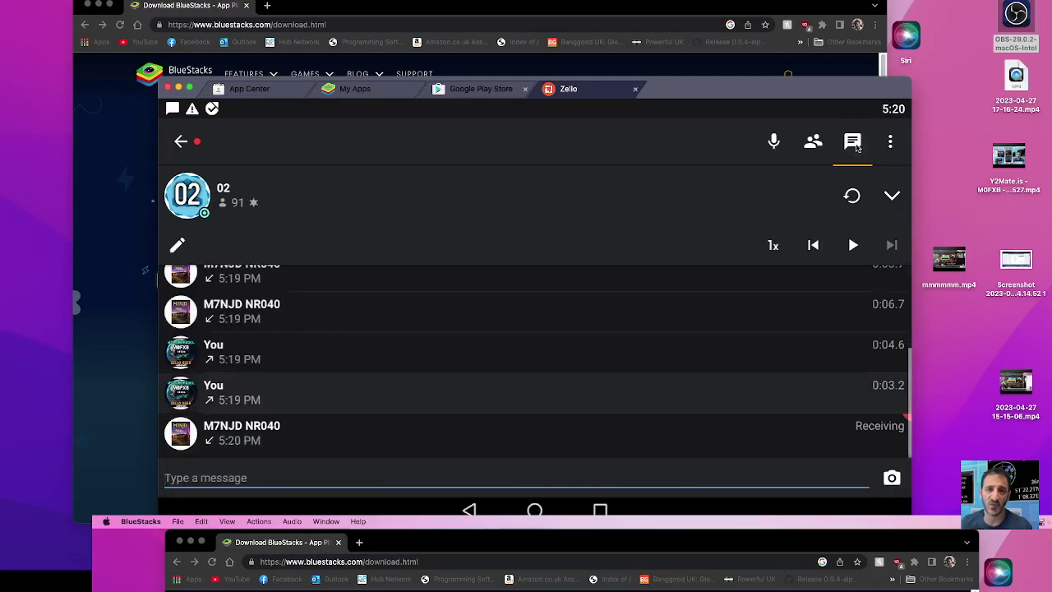
Open the camera from channel 02's message area and allow BlueStacks to access the camera.
left_click(892, 478)
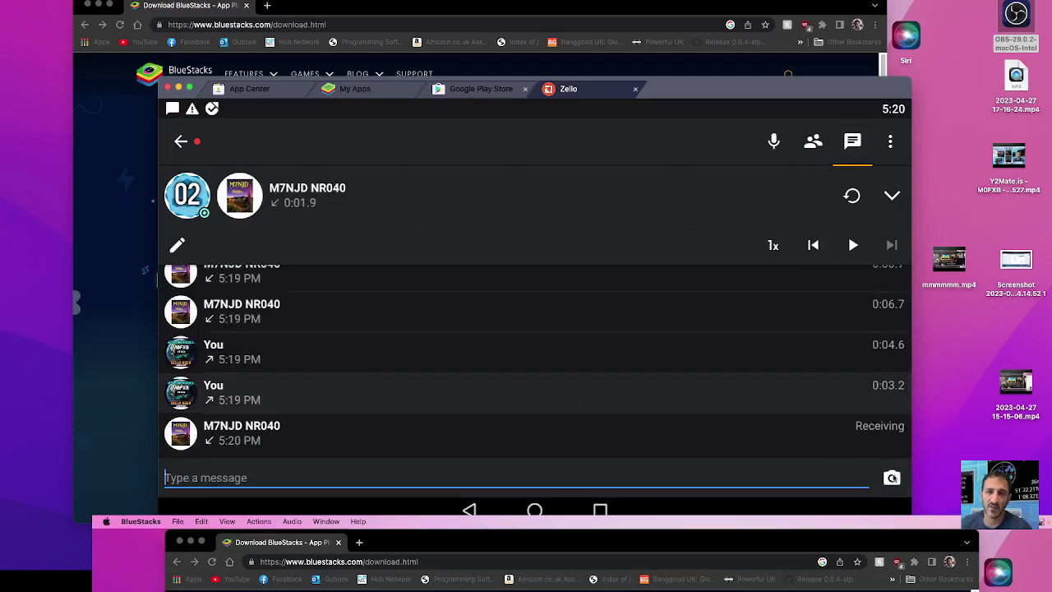
left_click(617, 346)
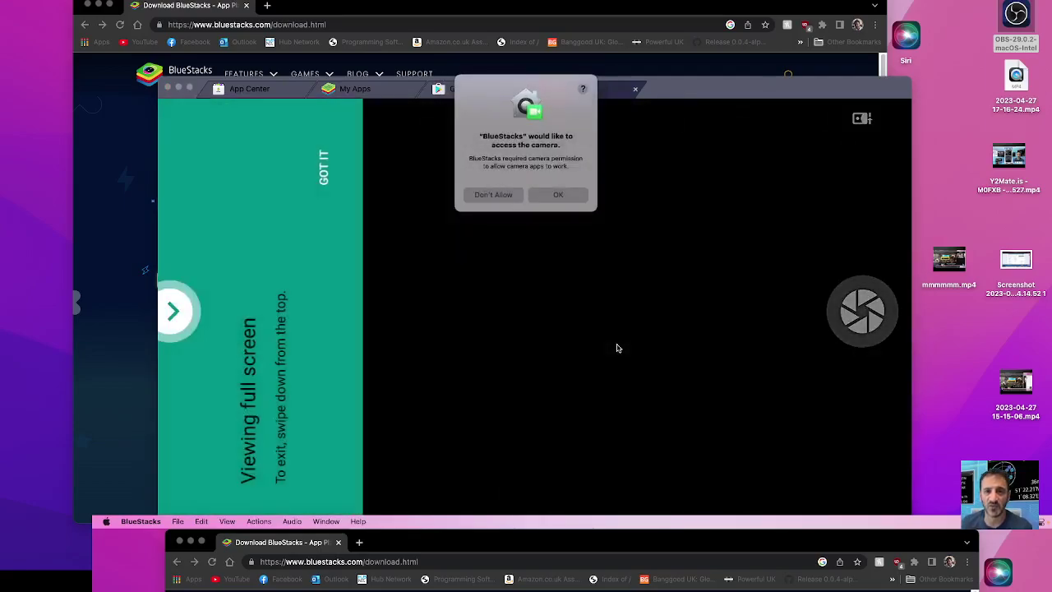
left_click(563, 199)
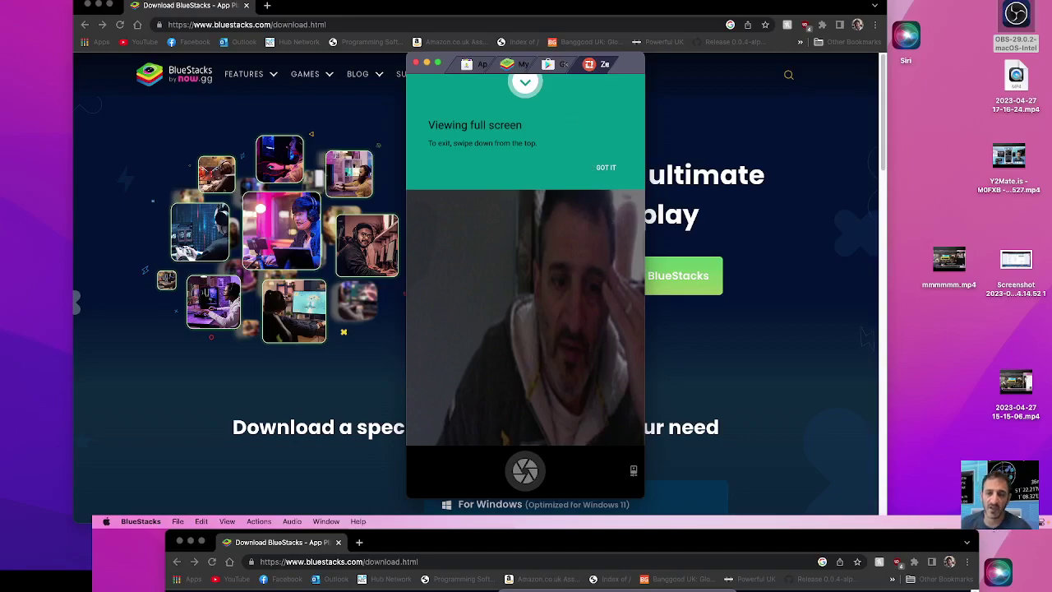
left_click(900, 2)
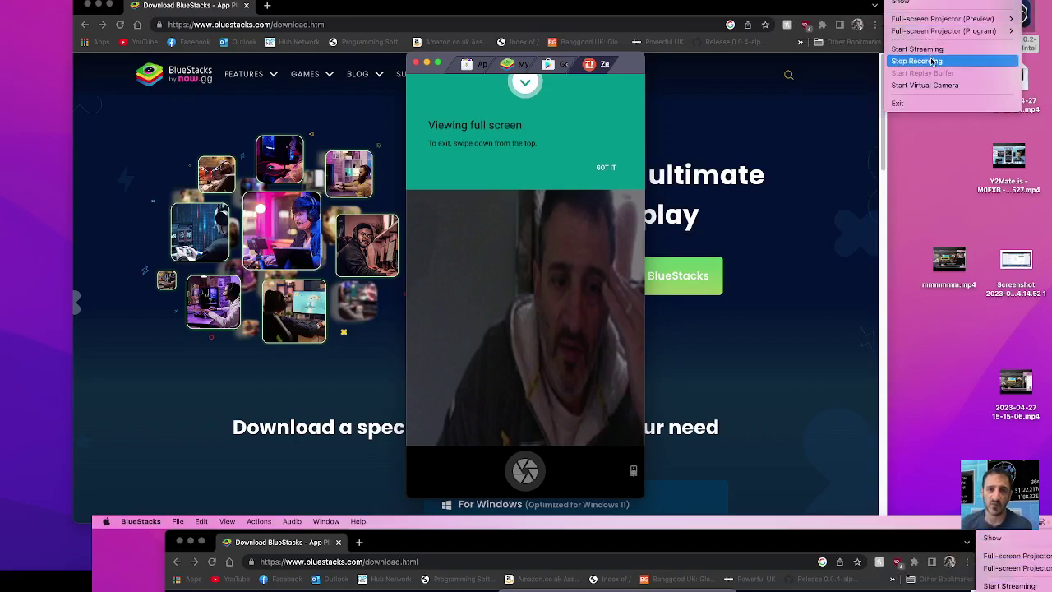